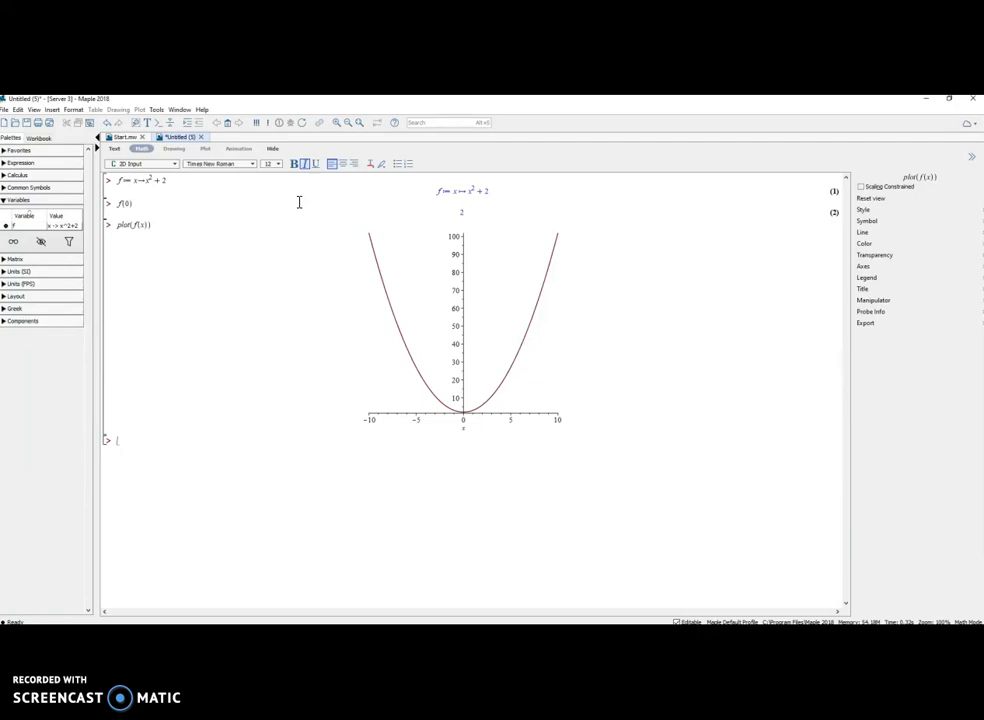
Expand the Expression and Calculus palettes and look through their templates
left_click(183, 214)
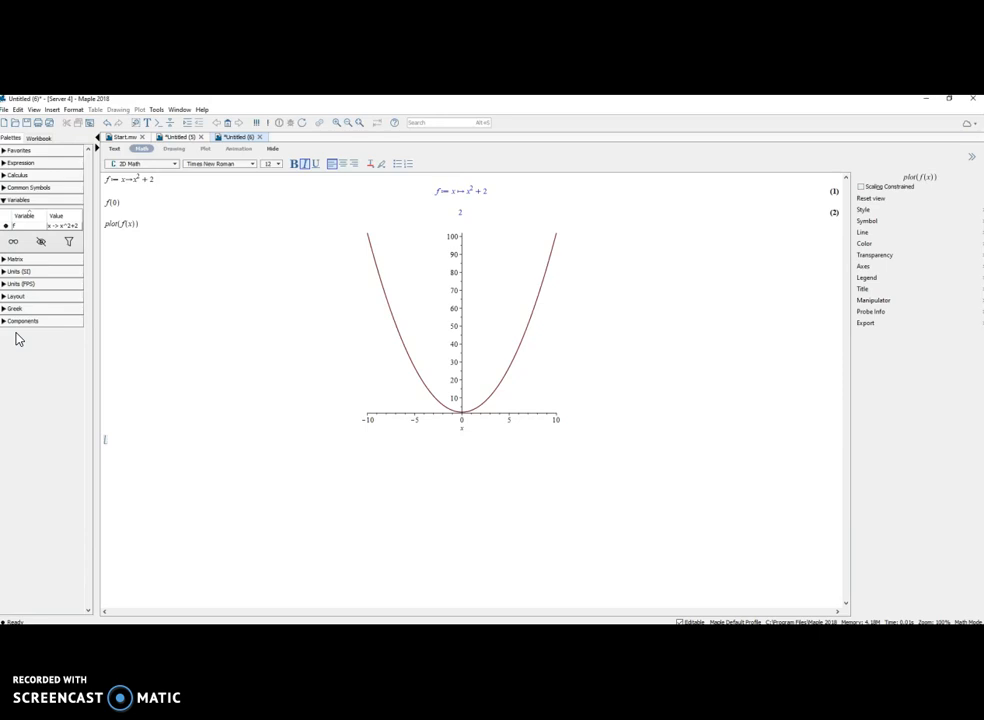
left_click(25, 164)
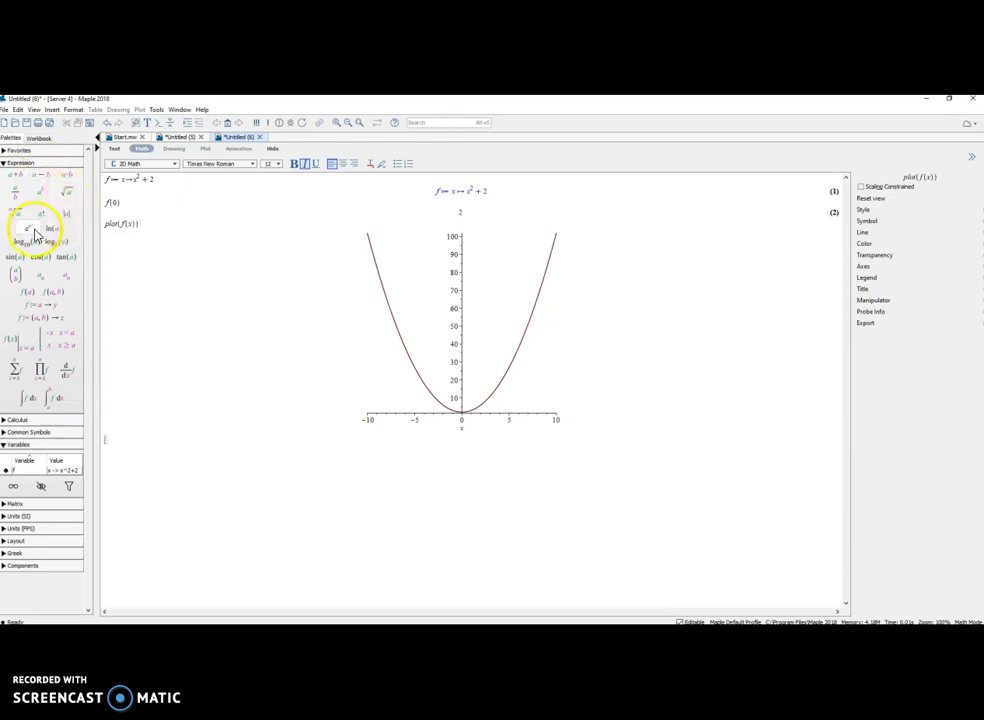
left_click(20, 421)
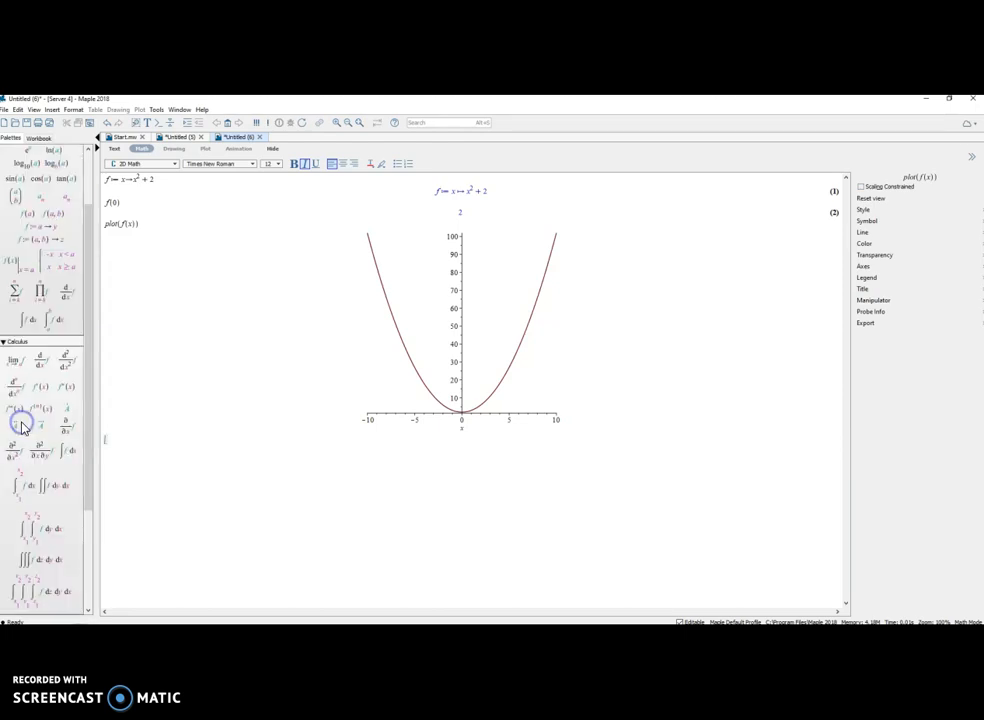
left_click(20, 367)
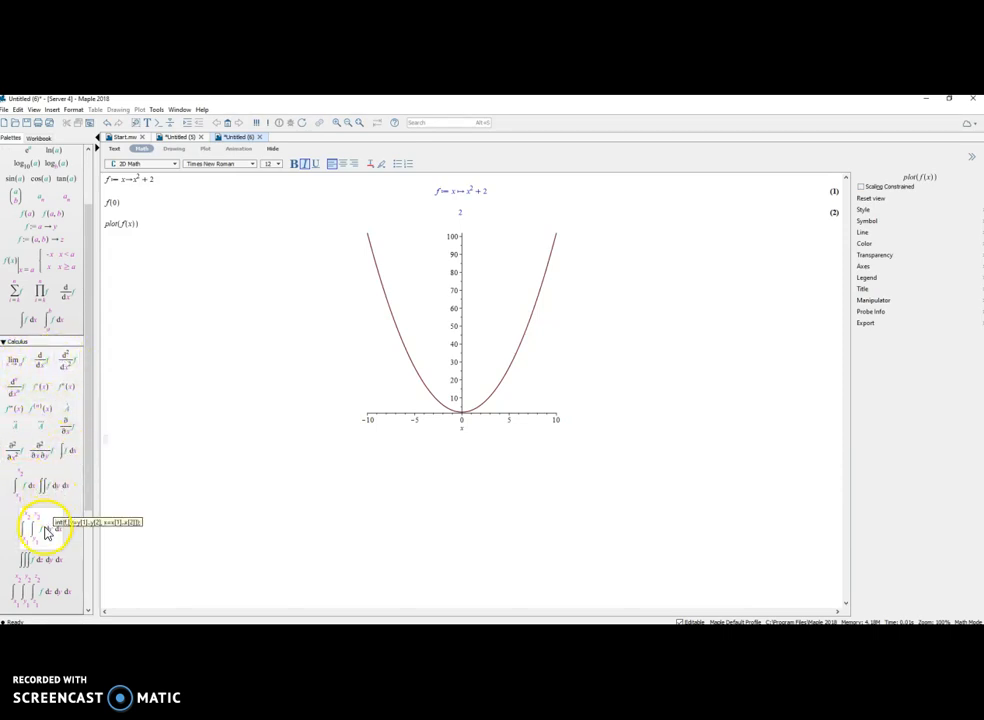
left_click_drag(88, 380, 88, 481)
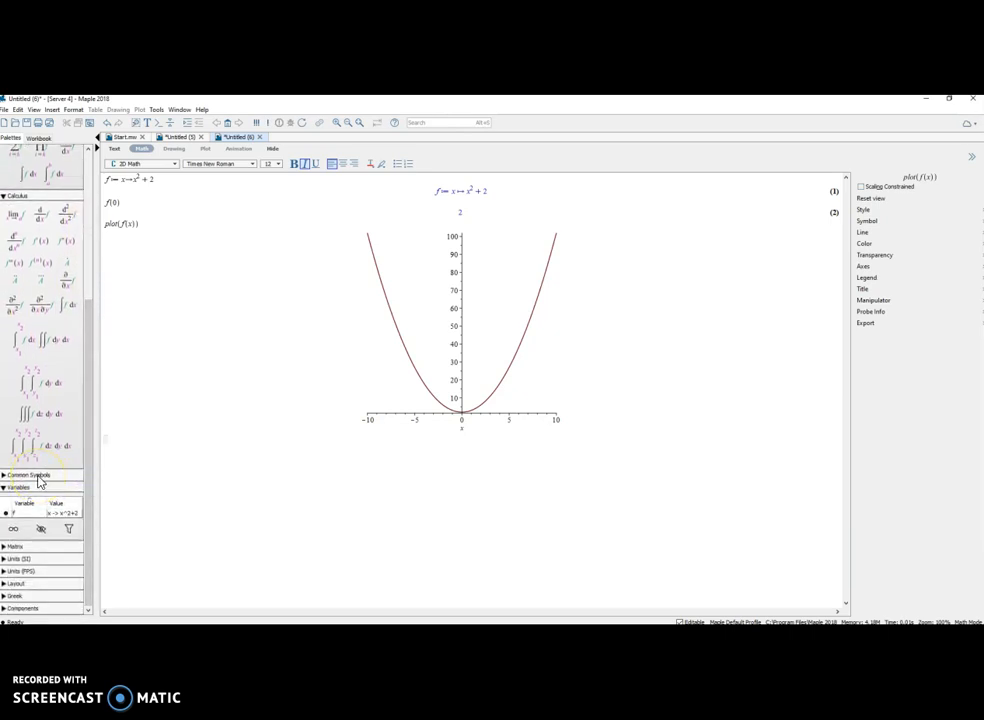
Expand the Common Symbols, Greek and Matrix palettes
left_click(55, 475)
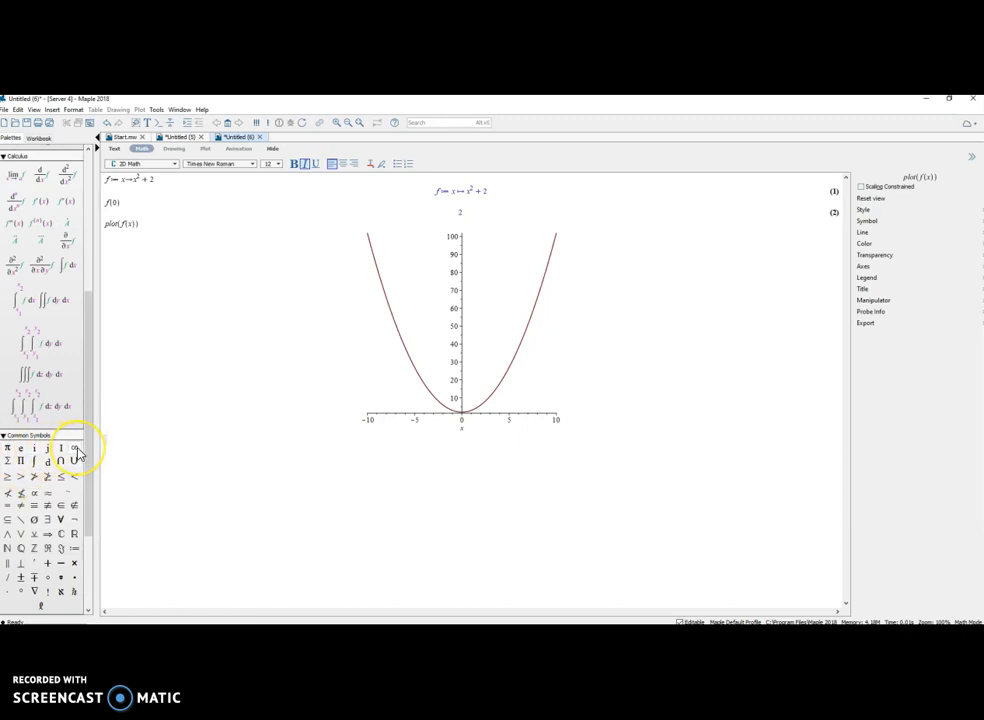
left_click_drag(90, 446, 83, 512)
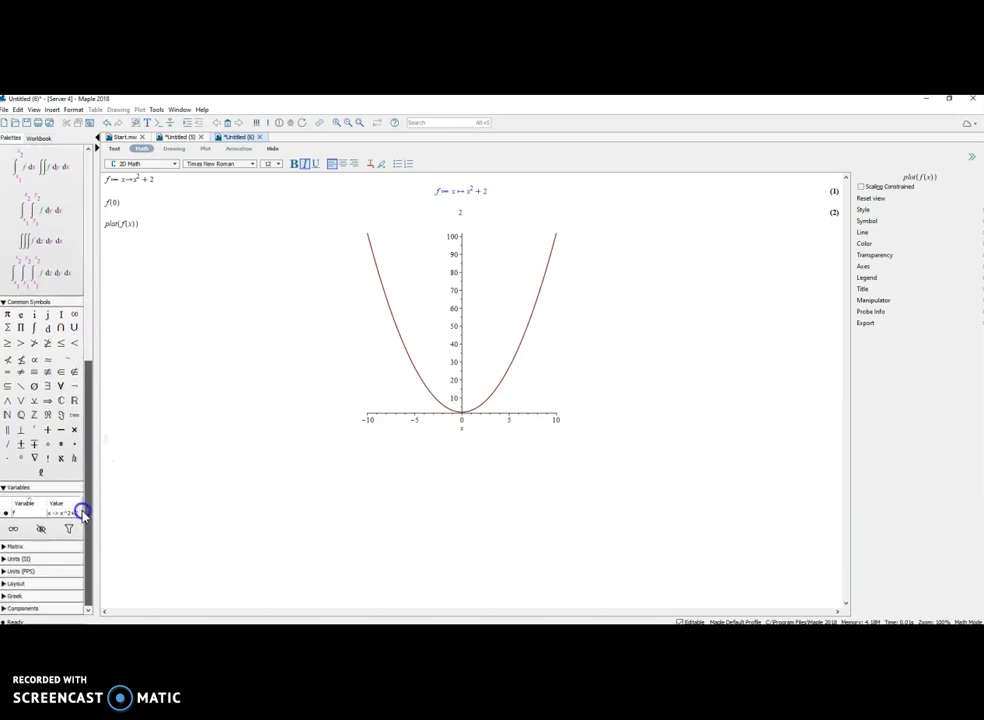
left_click(14, 596)
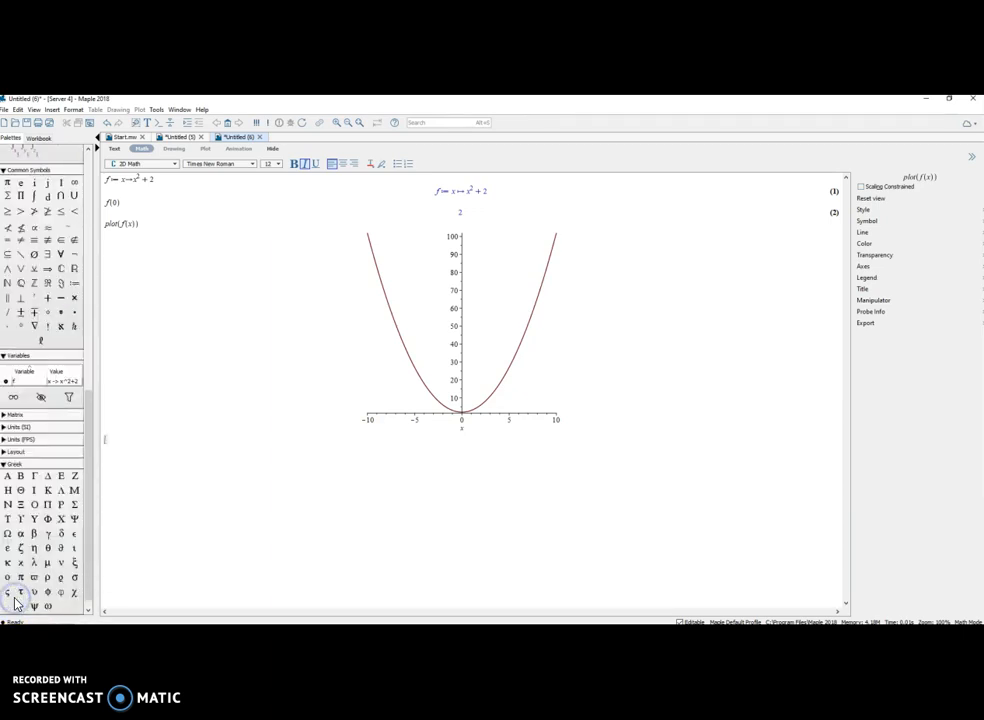
left_click_drag(90, 508, 90, 527)
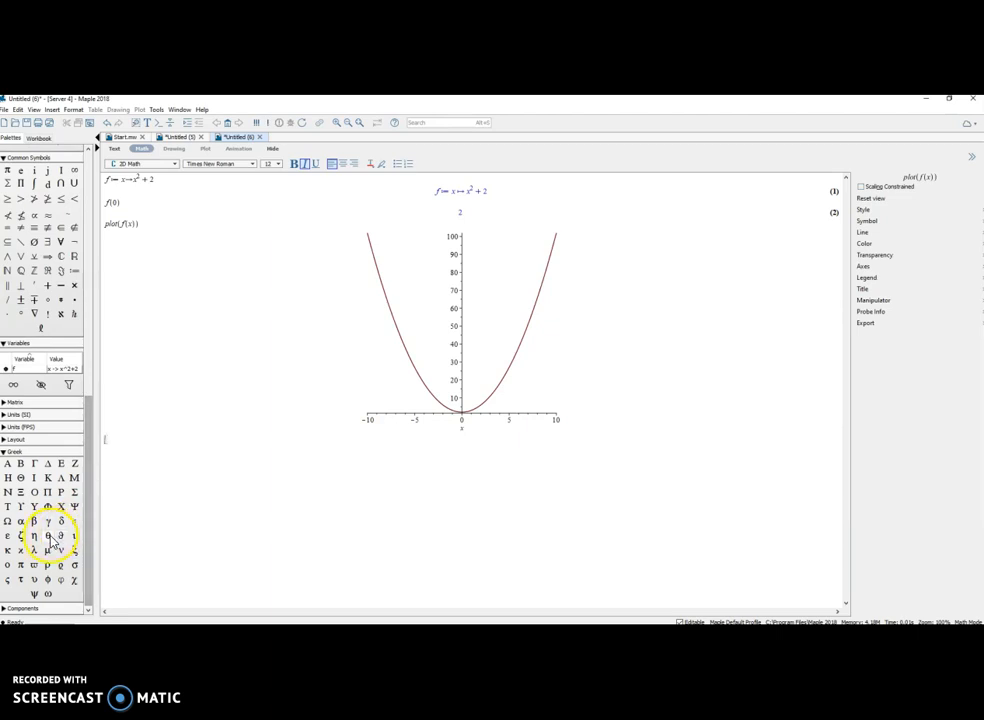
left_click(16, 403)
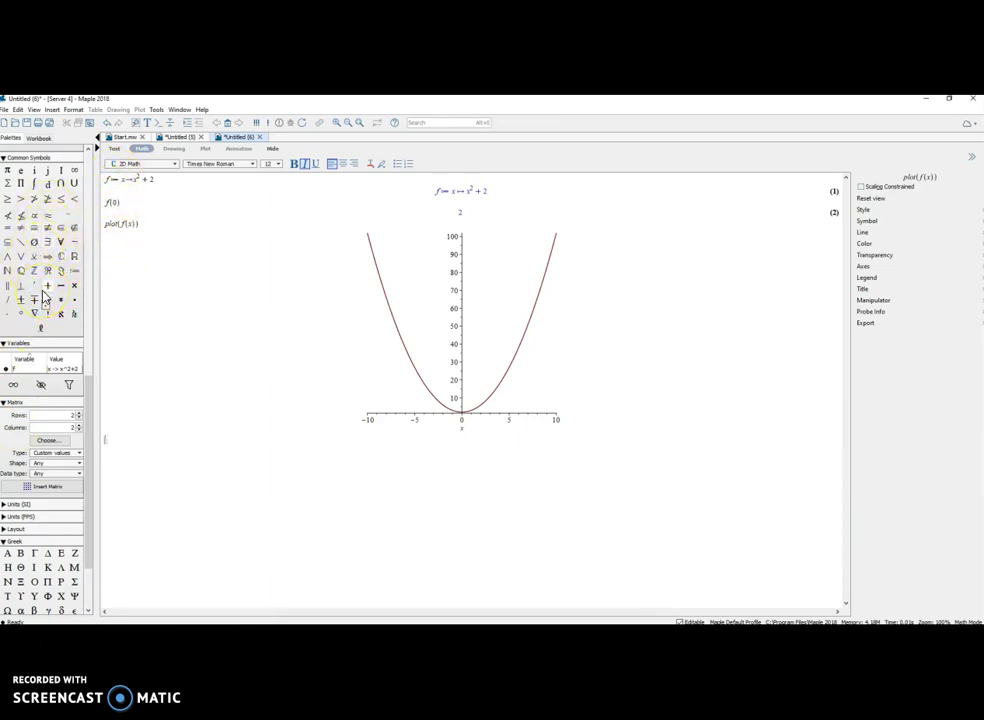
Clear the document's contents and plot the square root of x+2, using the square root template from the Expression palette
key("ctrl+a")
key("Delete")
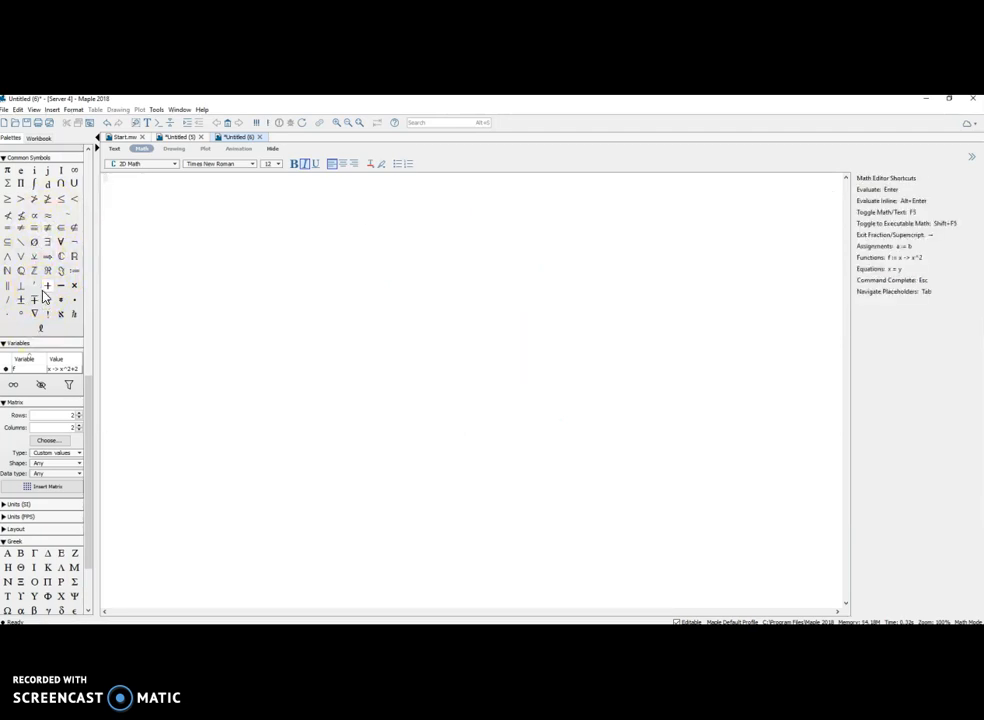
type("plot")
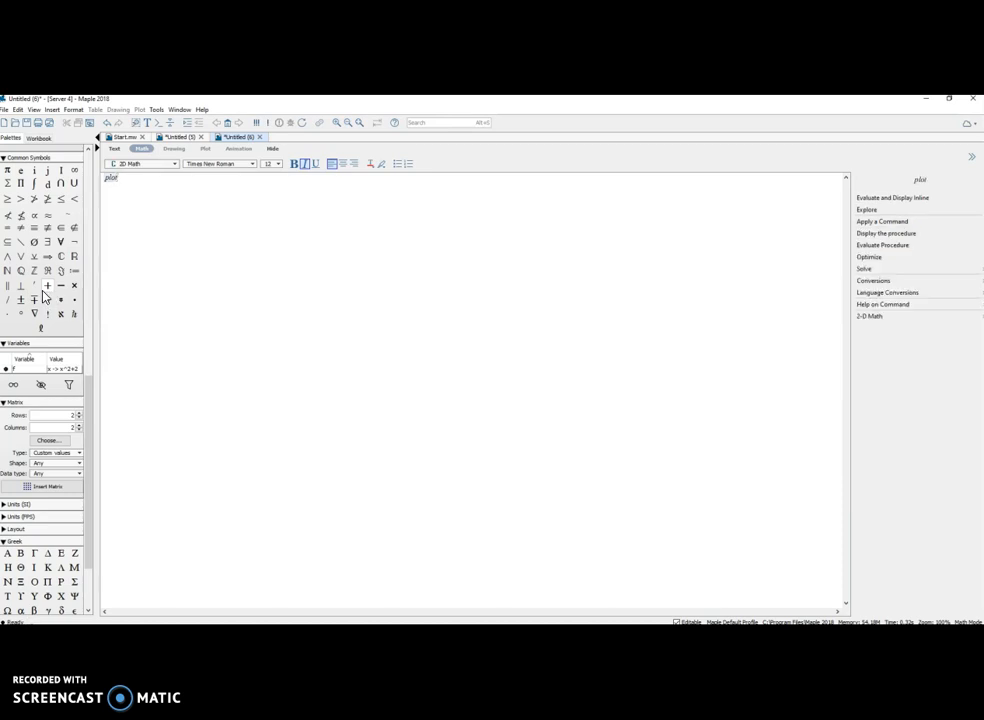
type("(")
scroll(78, 350, "down", 10)
scroll(78, 212, "up", 3)
left_click(69, 195)
type("x+2")
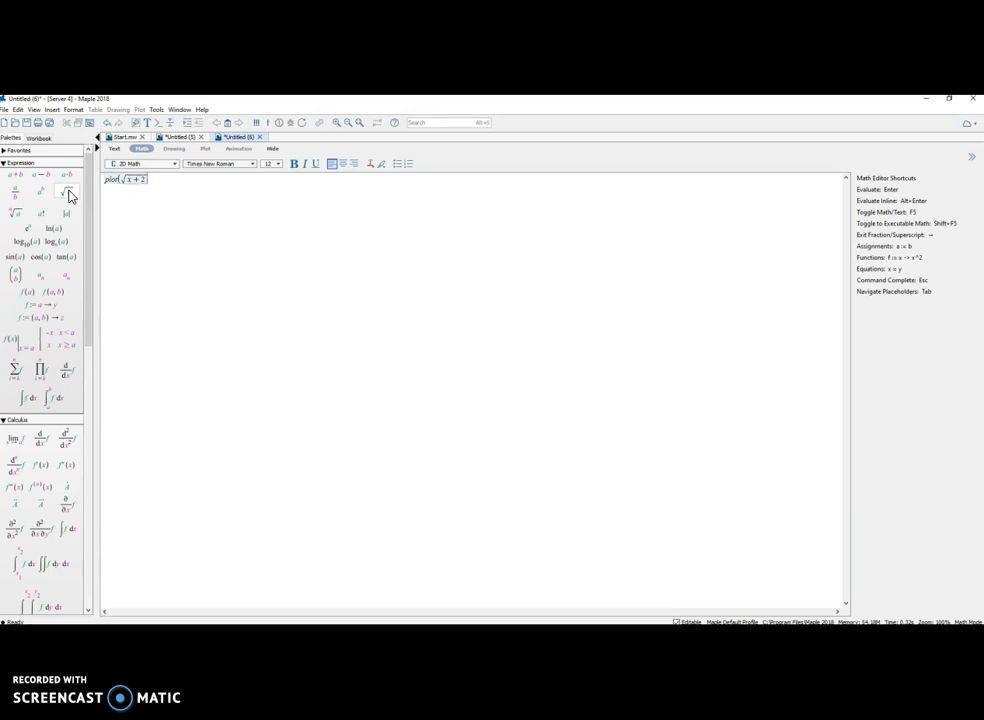
type(")")
key("Return")
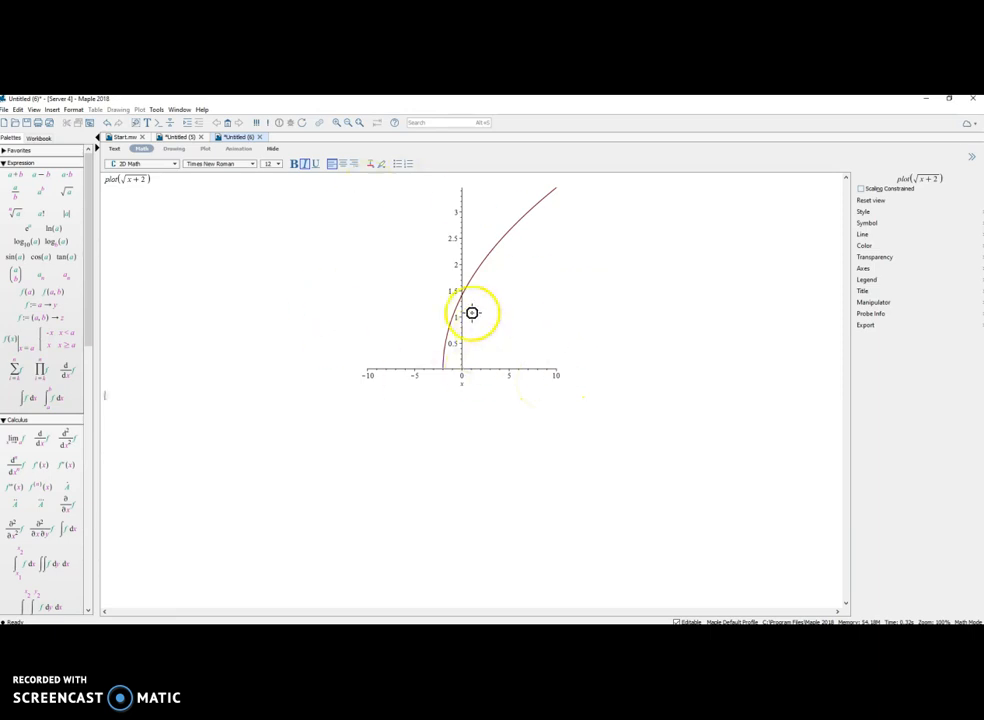
Suppress the square root plot's output with a trailing colon, and remove the colon again to redisplay the plot
left_click(168, 180)
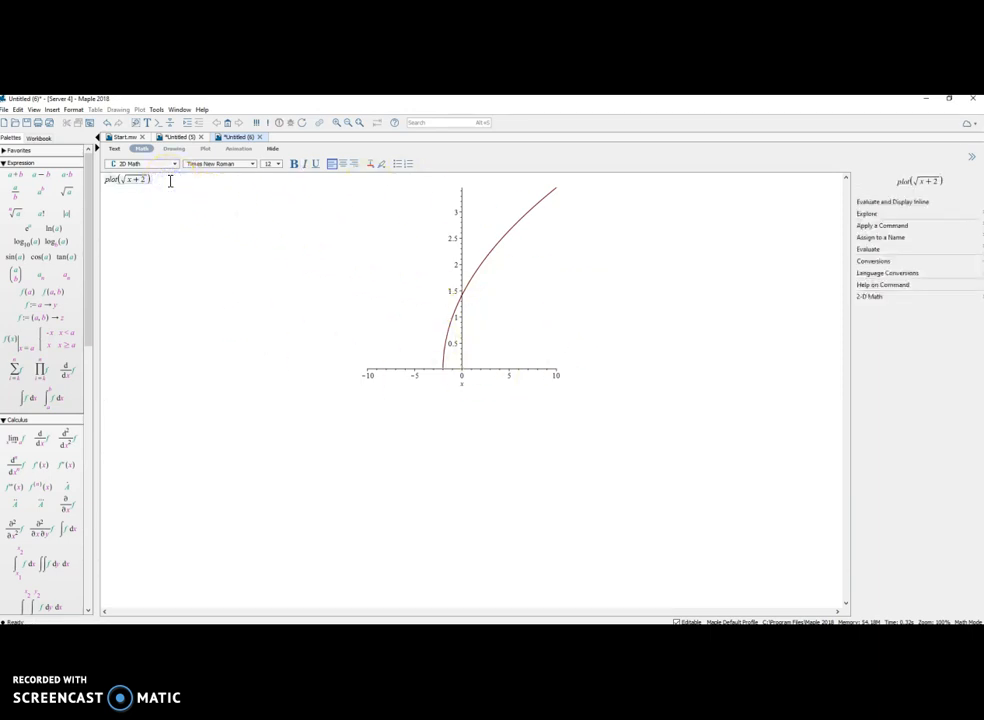
type(":")
key("Return")
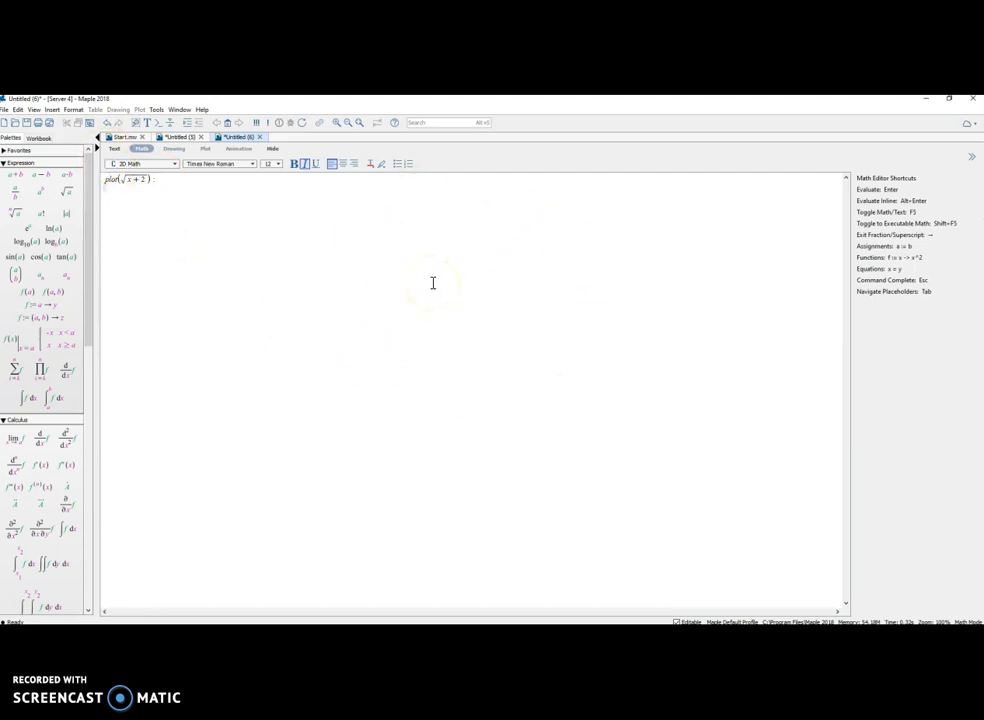
left_click(201, 181)
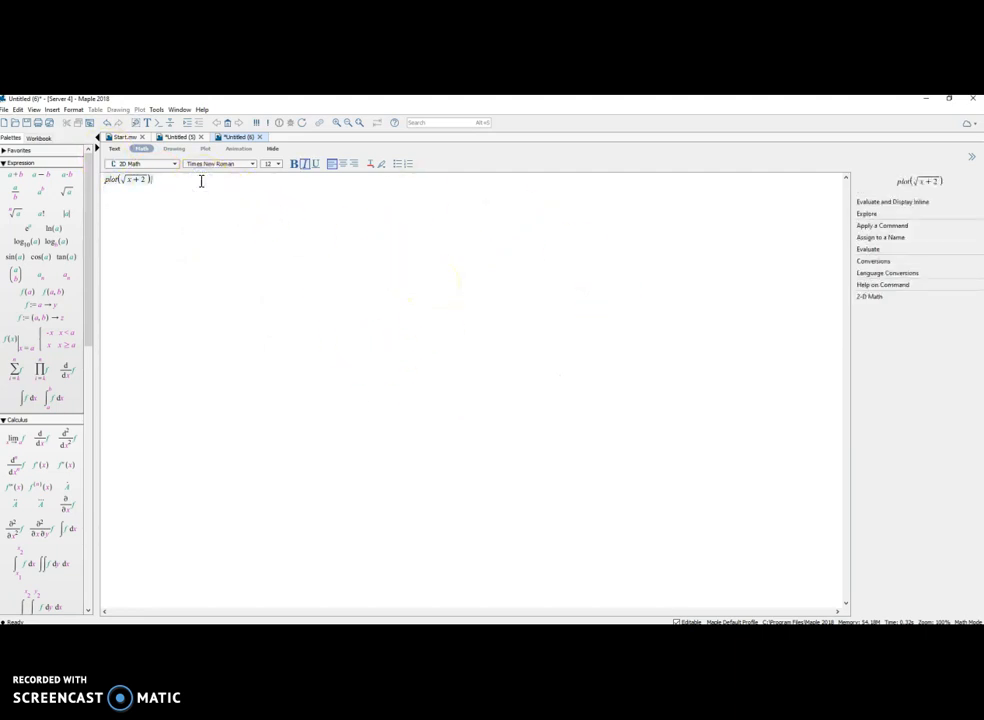
key("Return")
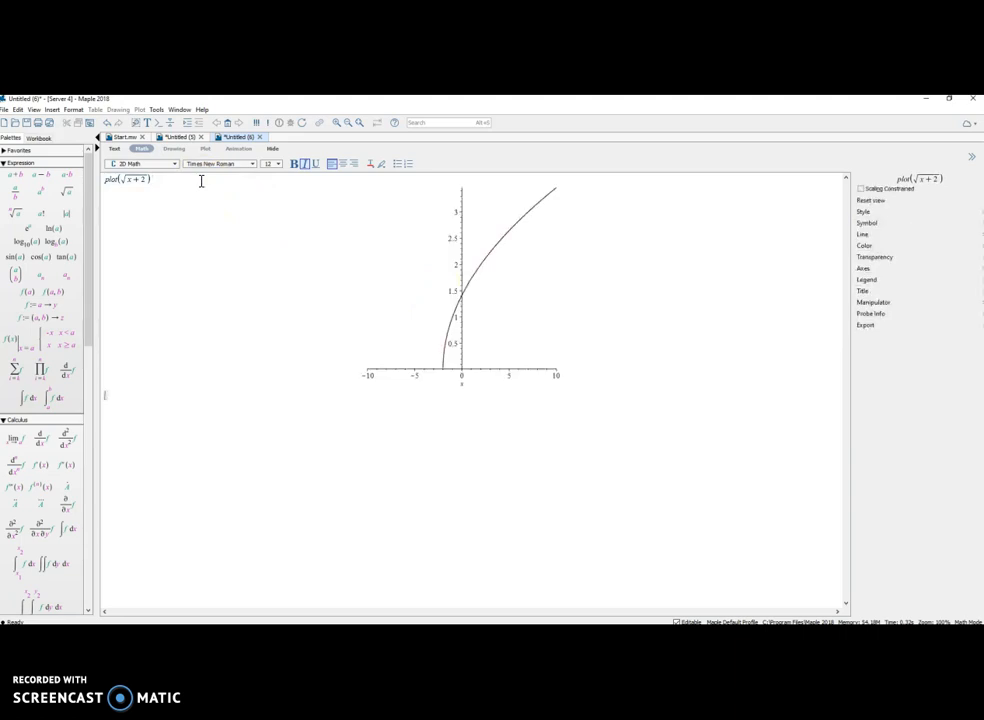
Try evaluating the plot command with a space before its opening parenthesis, and remove the space to re-evaluate it
left_click(116, 181)
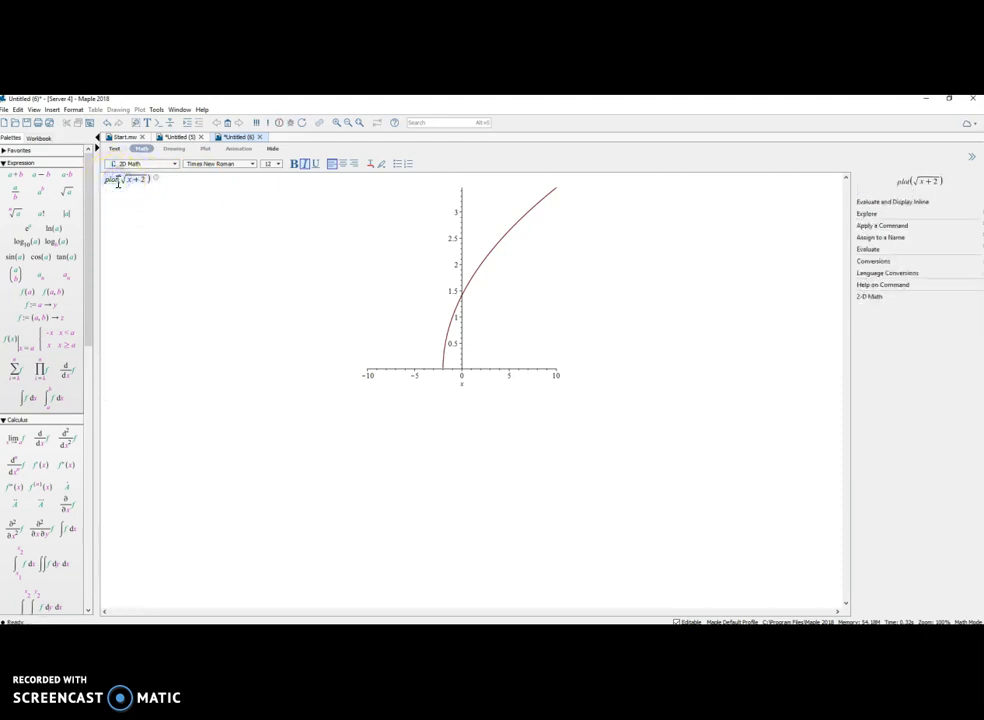
key("Return")
left_click(152, 294)
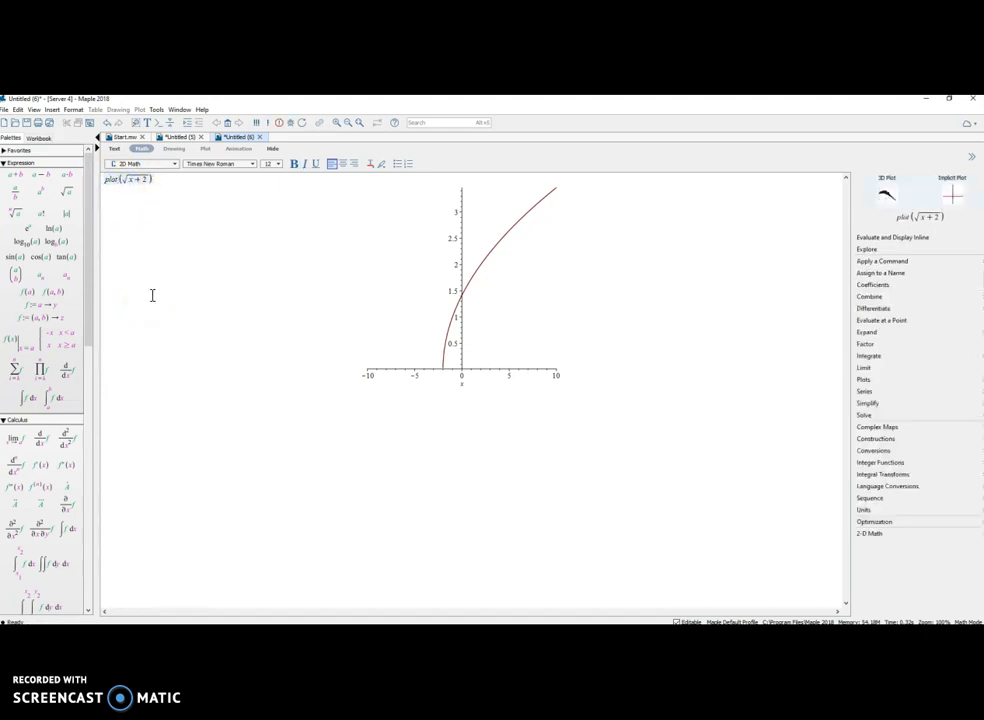
key("Return")
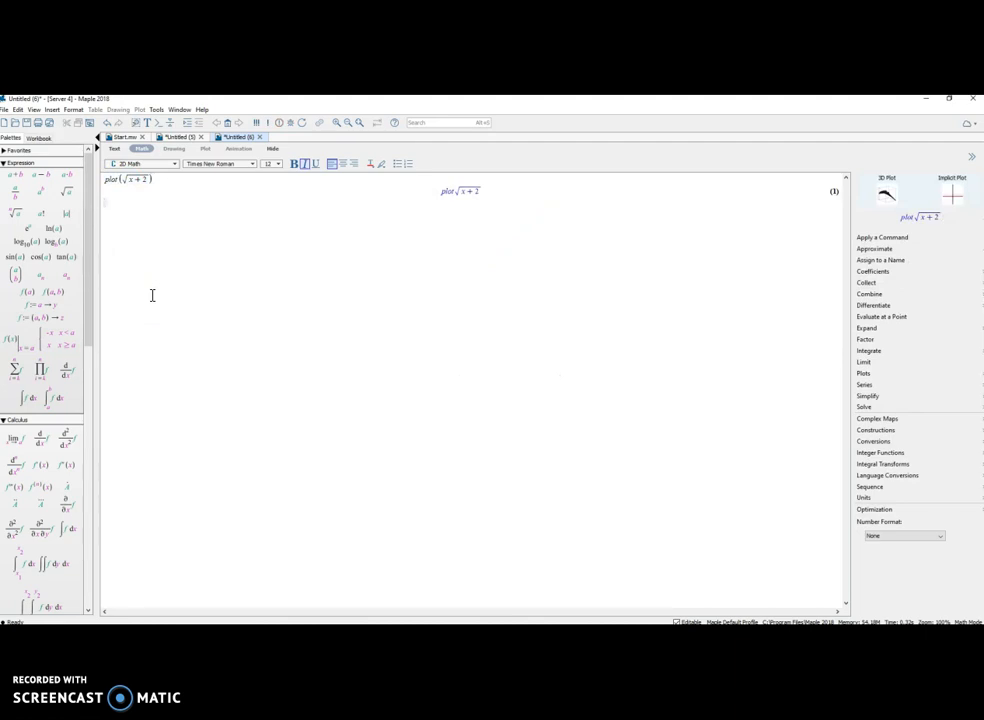
left_click(118, 179)
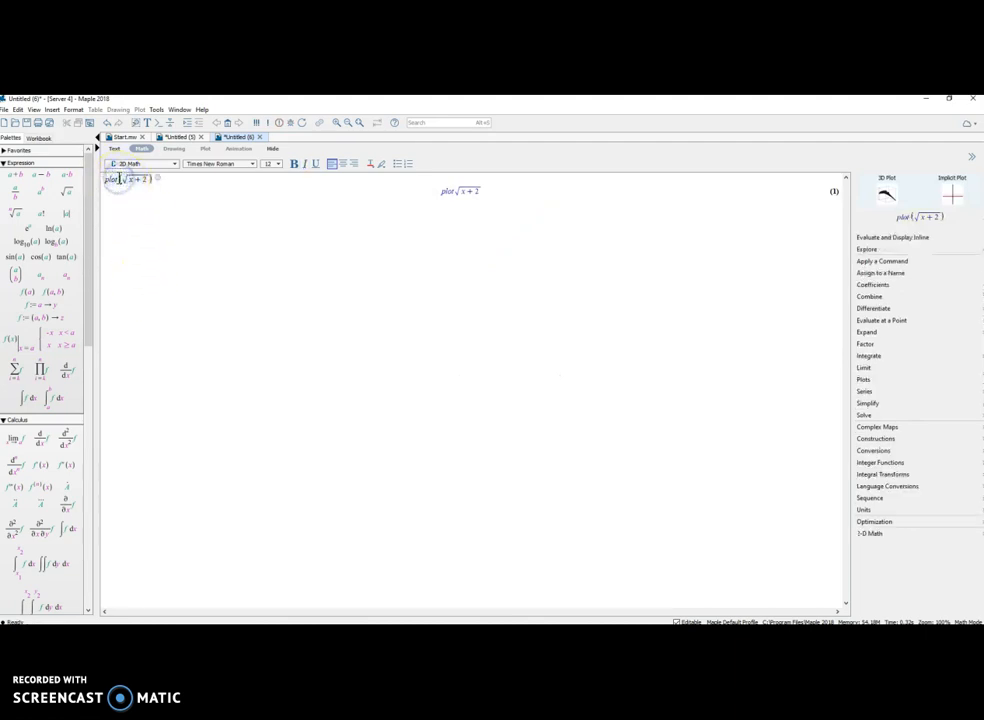
key("Return")
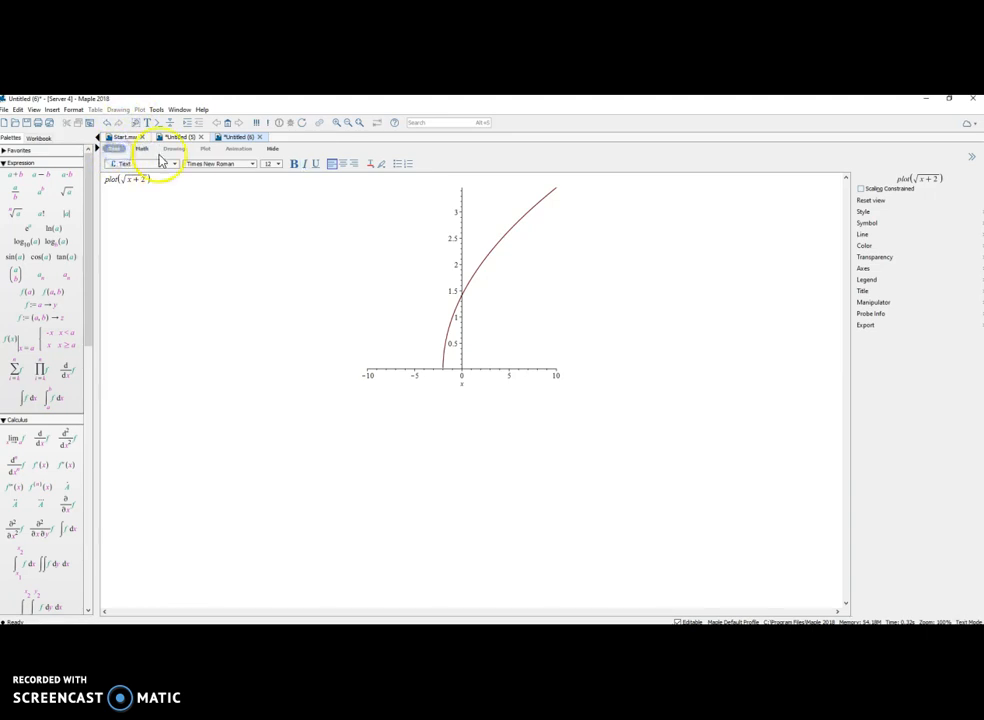
Add the plain text lines "My Name" and "Summary of my results" below the square root plot
type("My Name")
key("Return")
type("Summ")
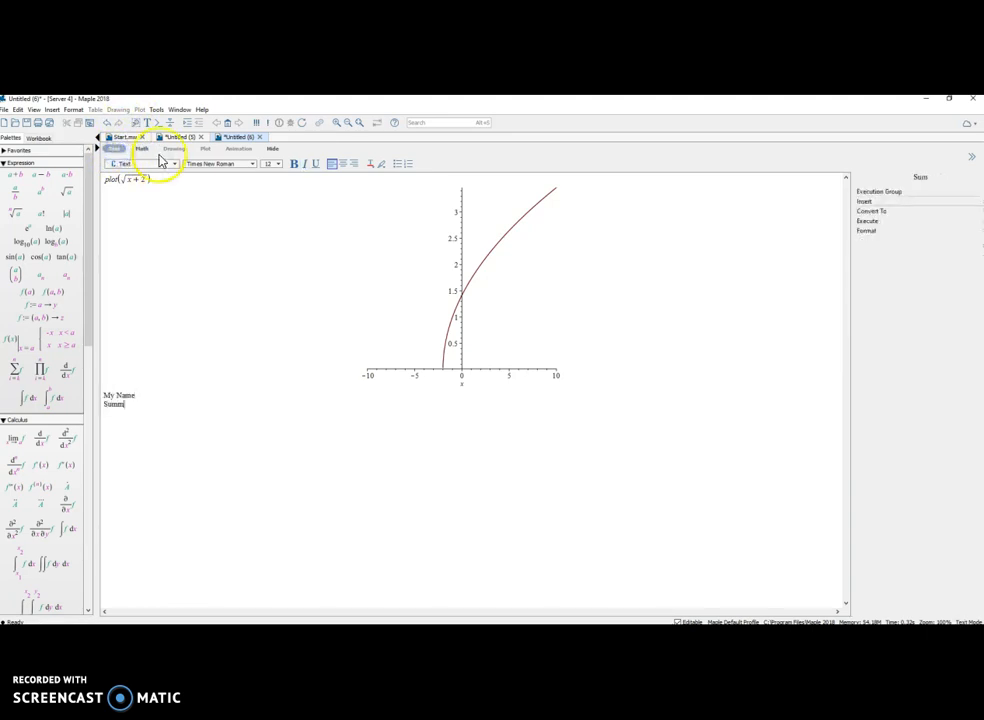
type("ary of my results")
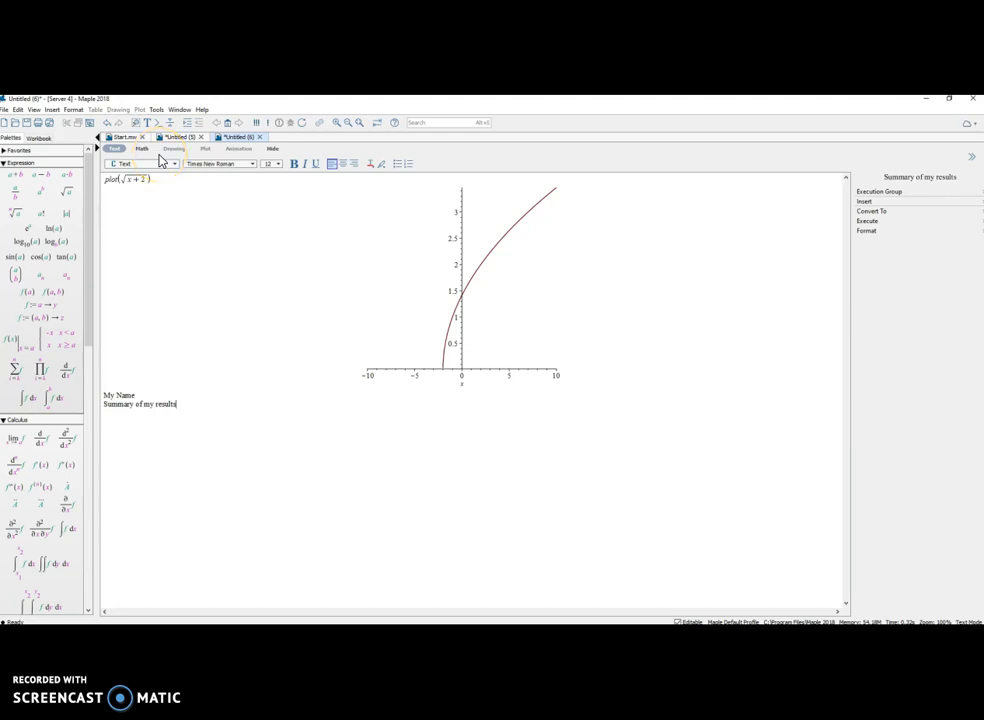
key("Return")
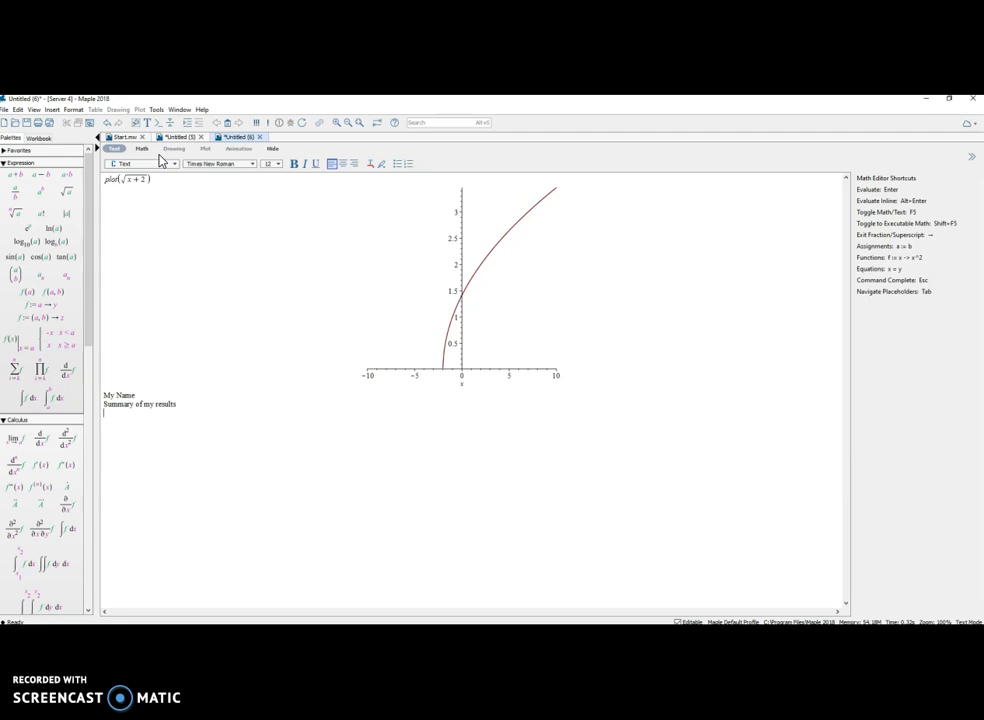
Return to math input and evaluate plot(x) below the summary text
left_click(140, 149)
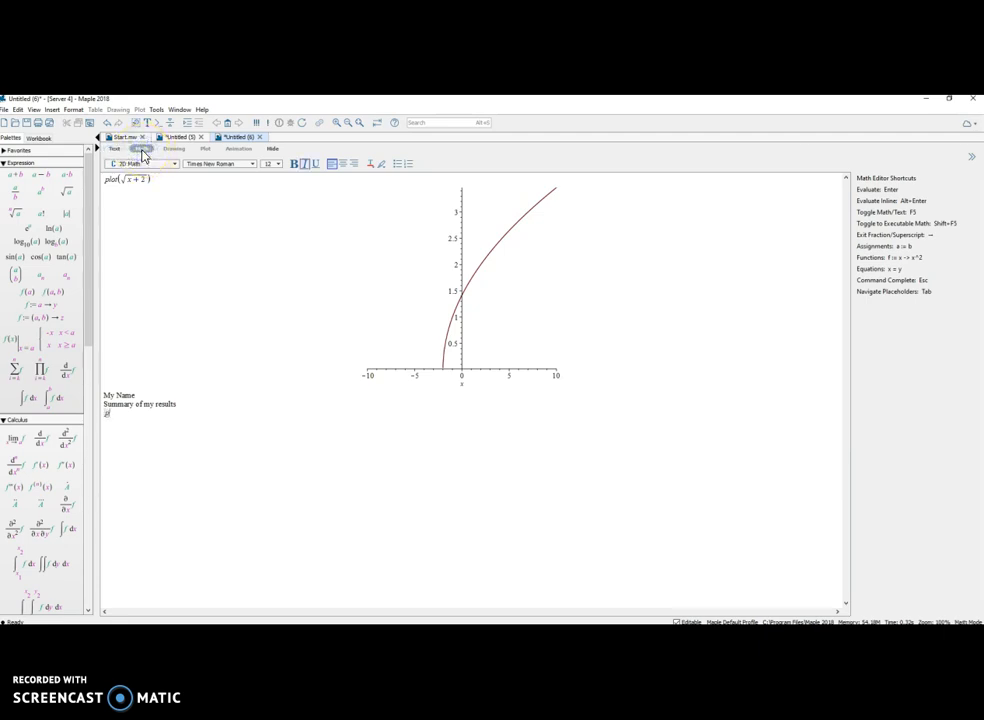
type("plot(x)")
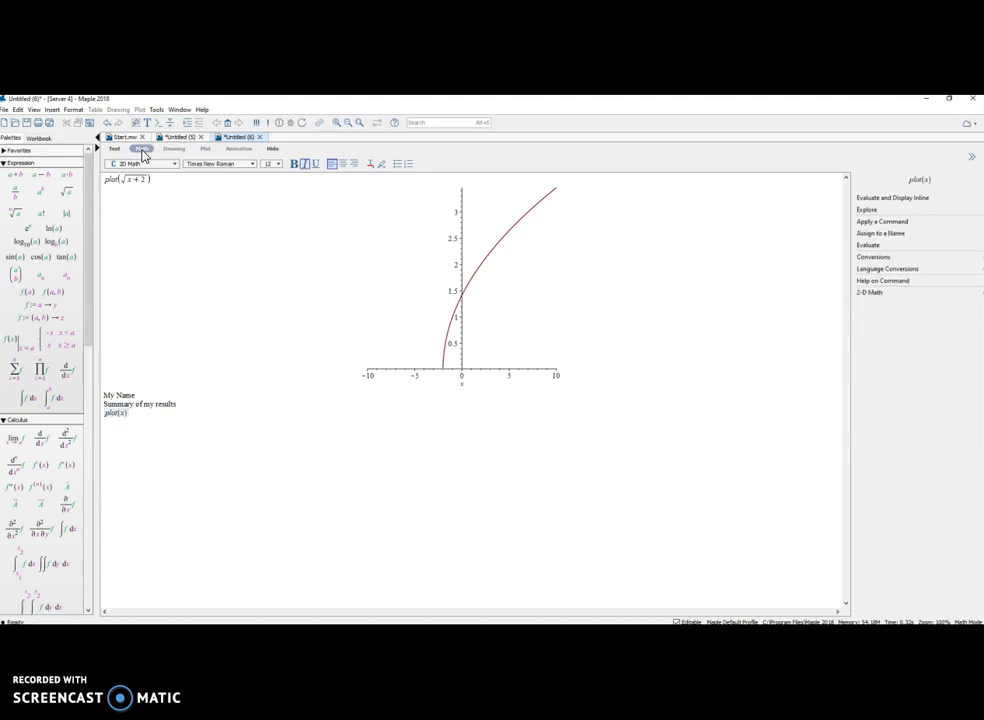
key("Return")
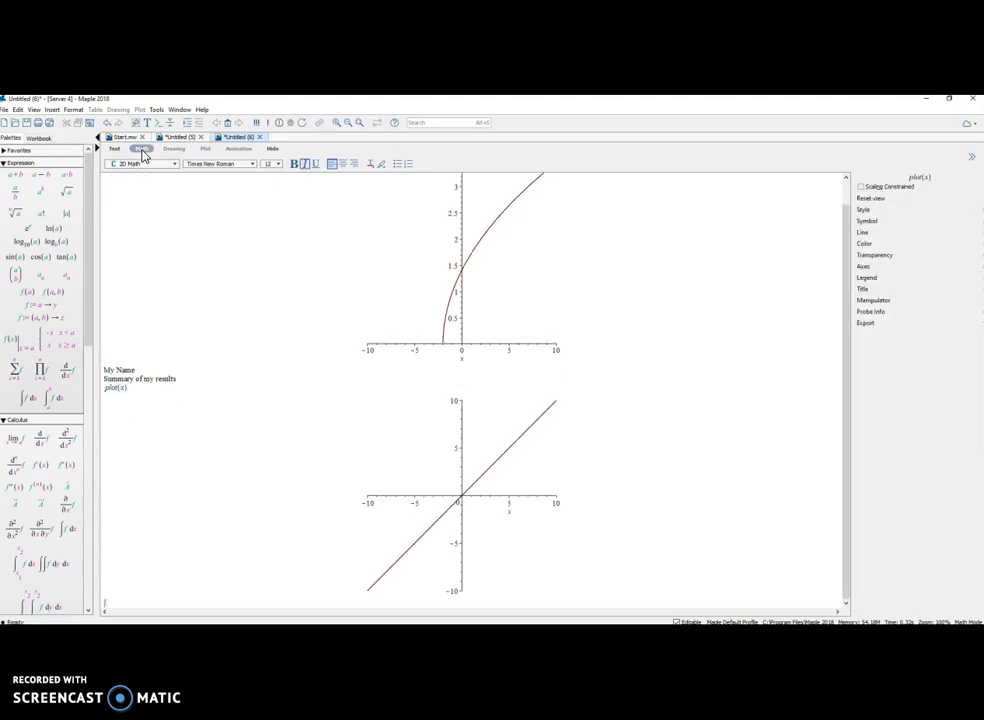